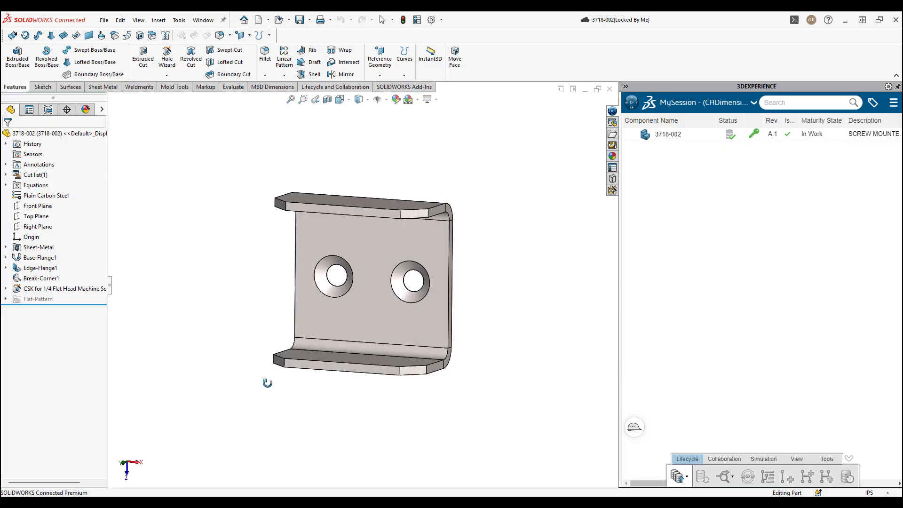
Auto-generate a drawing of the bracket titled 3718-002 and open the finished drawing
{"action": "key", "text": "ctrl+7"}
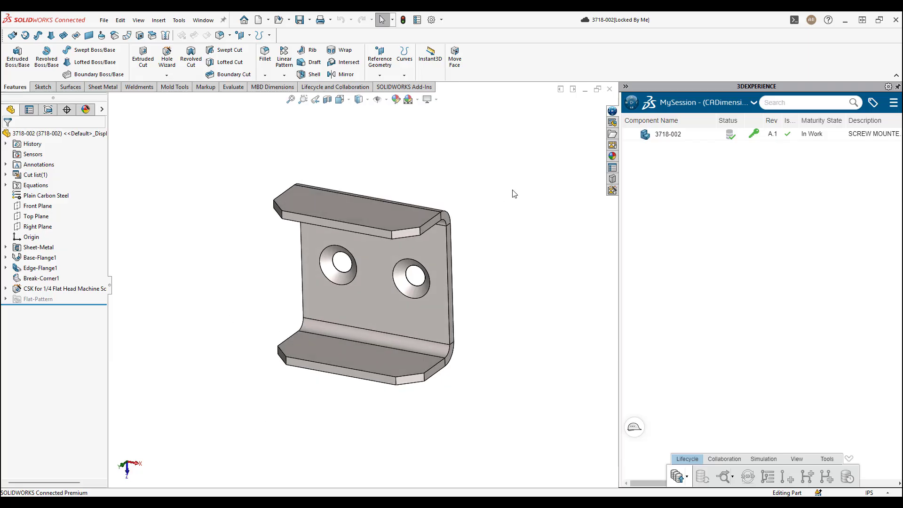
{"action": "left_click", "coordinate": [104, 20]}
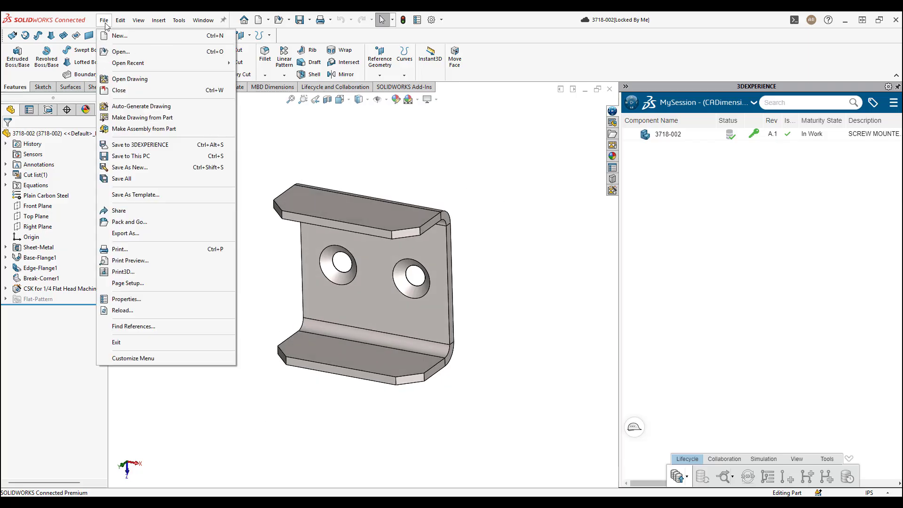
{"action": "left_click", "coordinate": [123, 107]}
{"action": "left_click_drag", "start_coordinate": [37, 189], "coordinate": [20, 192]}
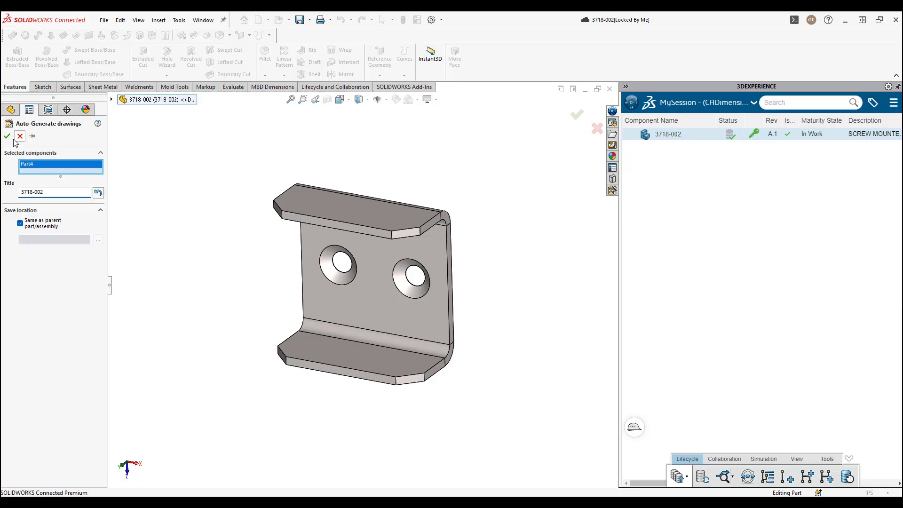
{"action": "left_click", "coordinate": [7, 136]}
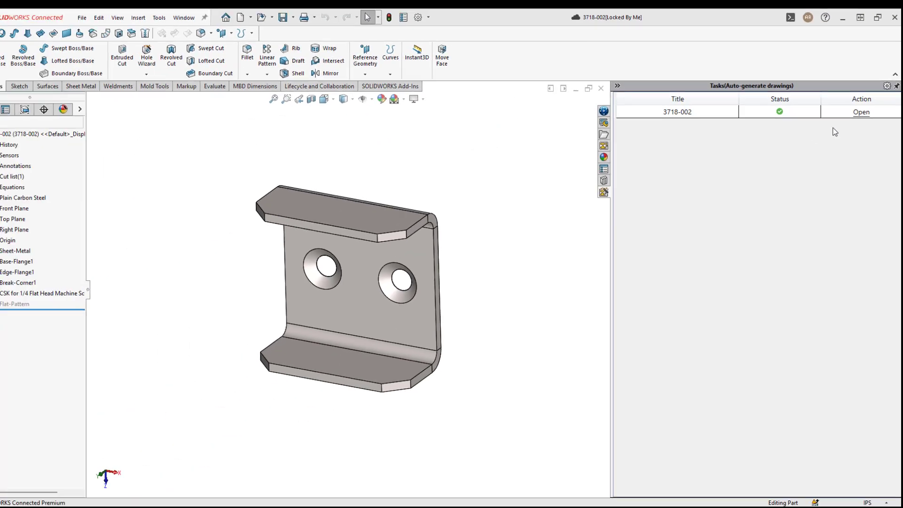
{"action": "left_click", "coordinate": [862, 112]}
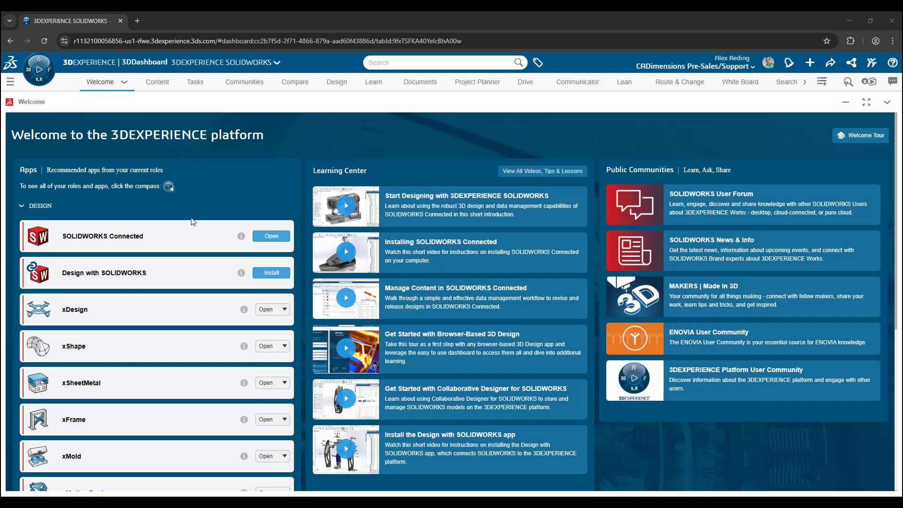
From the compass, check the SOLIDWORKS Connected version and show the Collaborative Designer for SOLIDWORKS apps
{"action": "scroll", "coordinate": [422, 148], "scroll_direction": "down", "scroll_amount": 5}
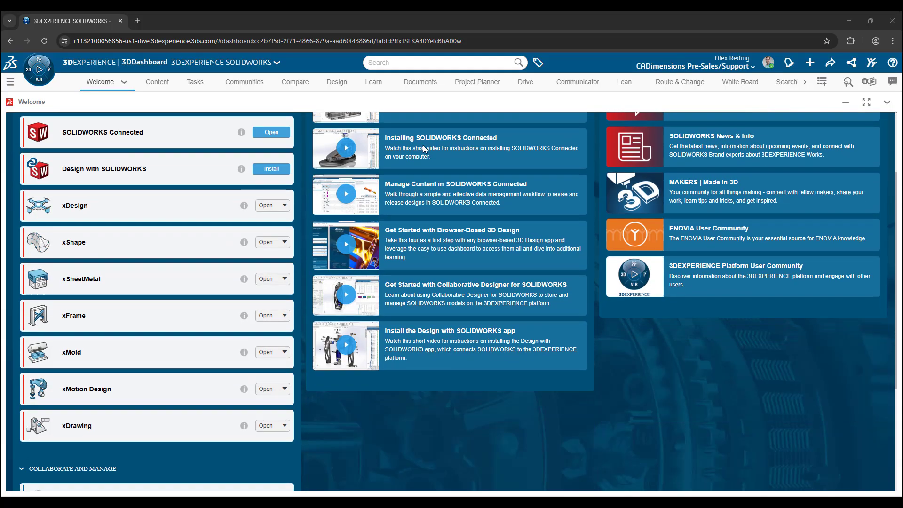
{"action": "scroll", "coordinate": [422, 148], "scroll_direction": "up", "scroll_amount": 5}
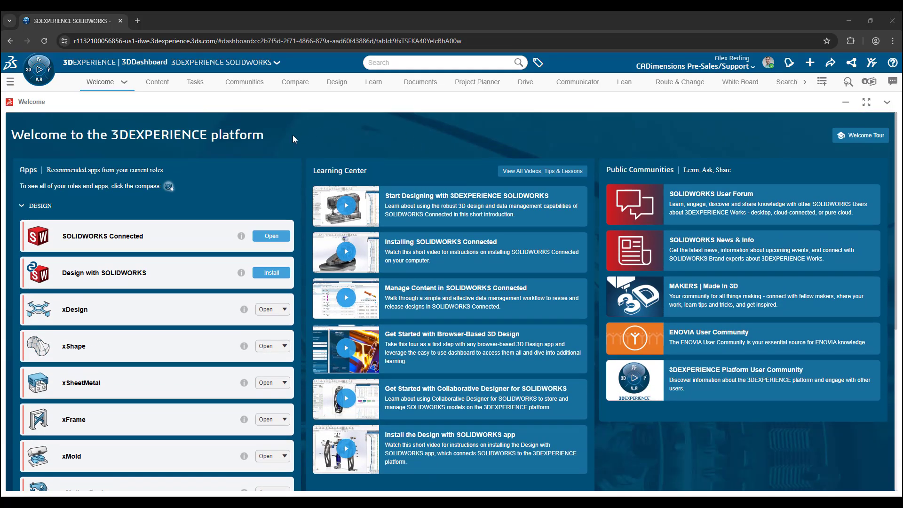
{"action": "left_click", "coordinate": [39, 69]}
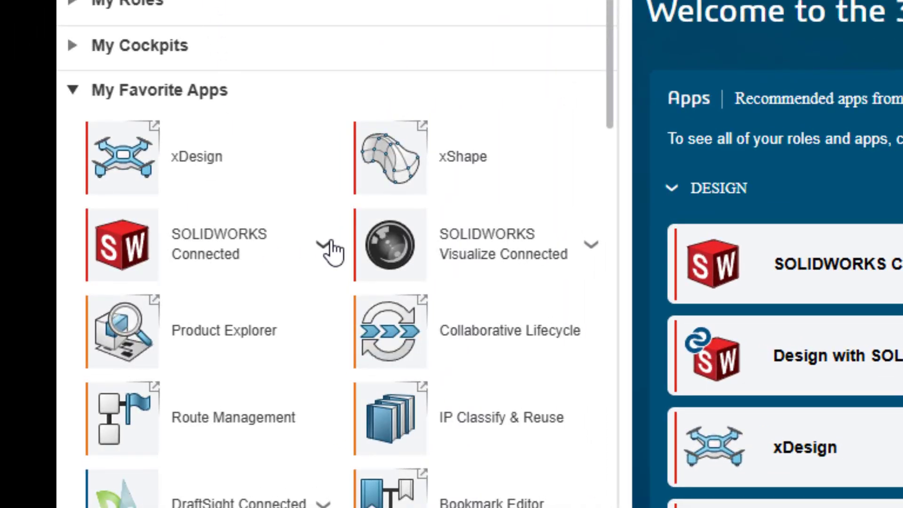
{"action": "left_click", "coordinate": [324, 241]}
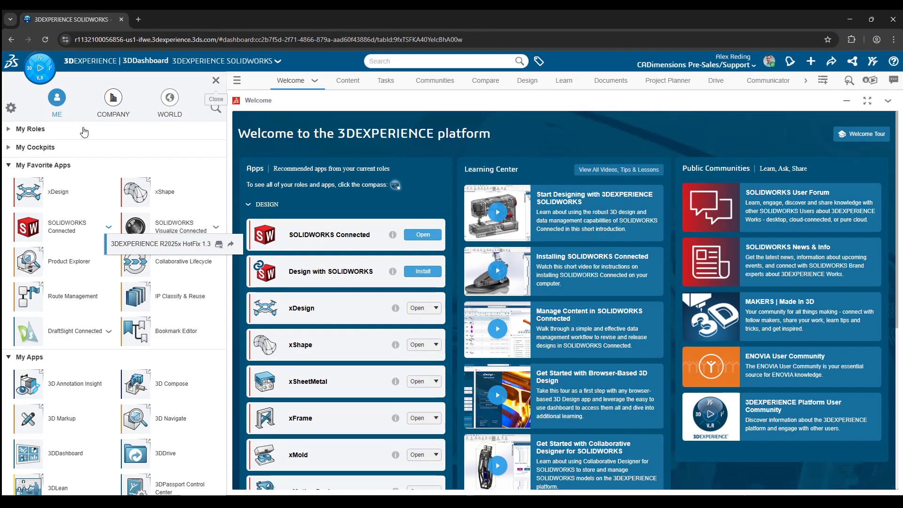
{"action": "left_click", "coordinate": [7, 131]}
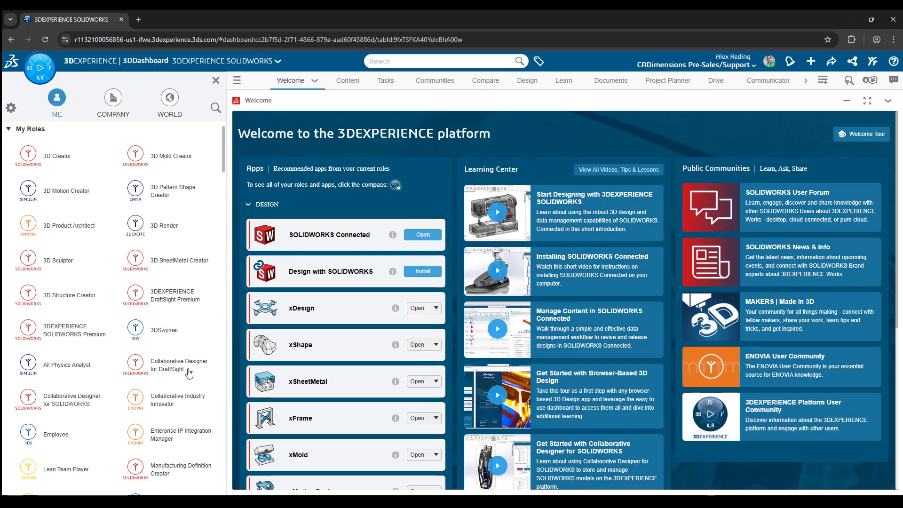
{"action": "left_click", "coordinate": [81, 402]}
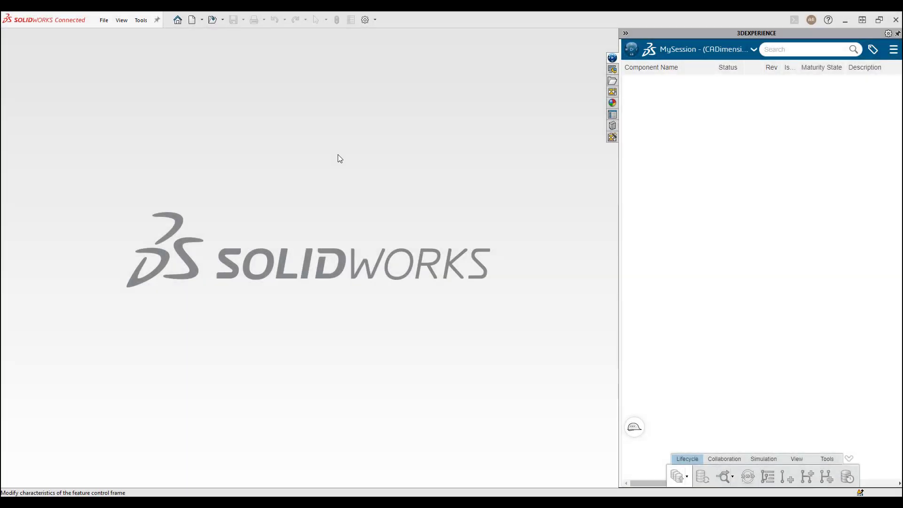
Open System Options from the settings menu and reposition the dialog slightly
{"action": "left_click", "coordinate": [375, 19]}
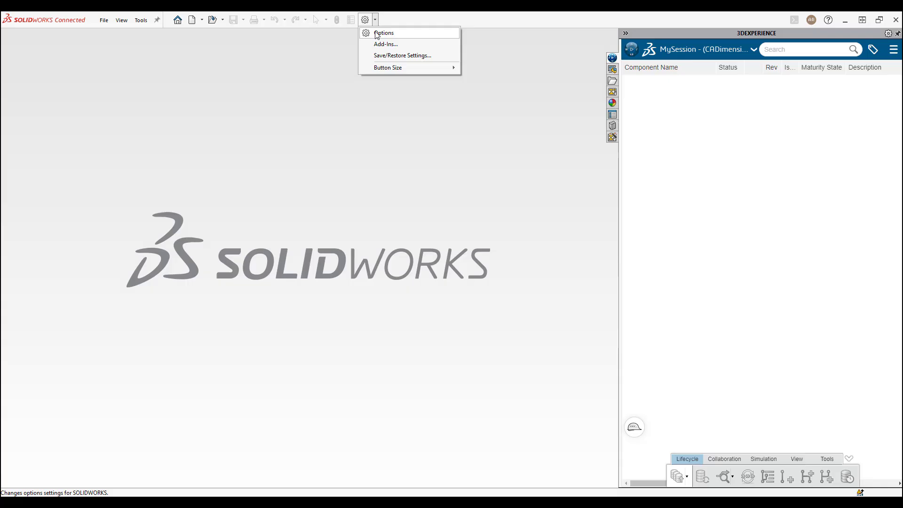
{"action": "left_click", "coordinate": [399, 36]}
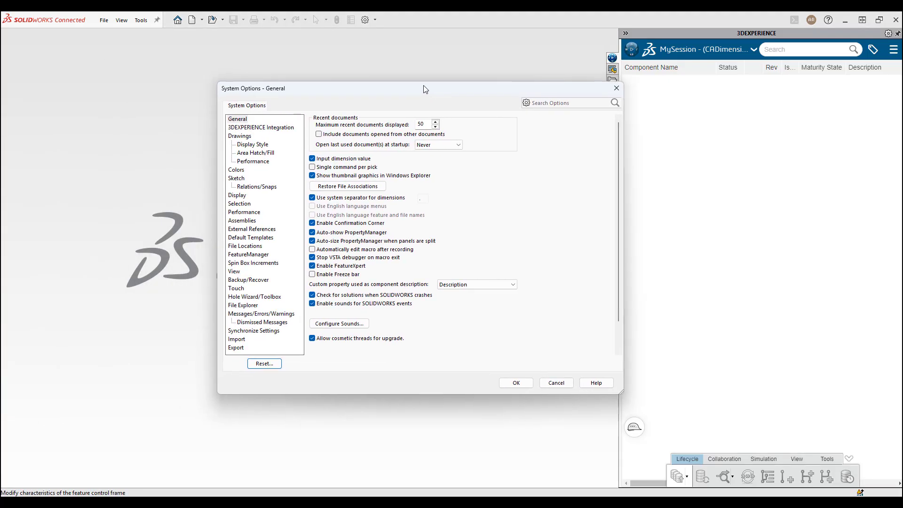
{"action": "left_click_drag", "start_coordinate": [423, 90], "coordinate": [394, 57]}
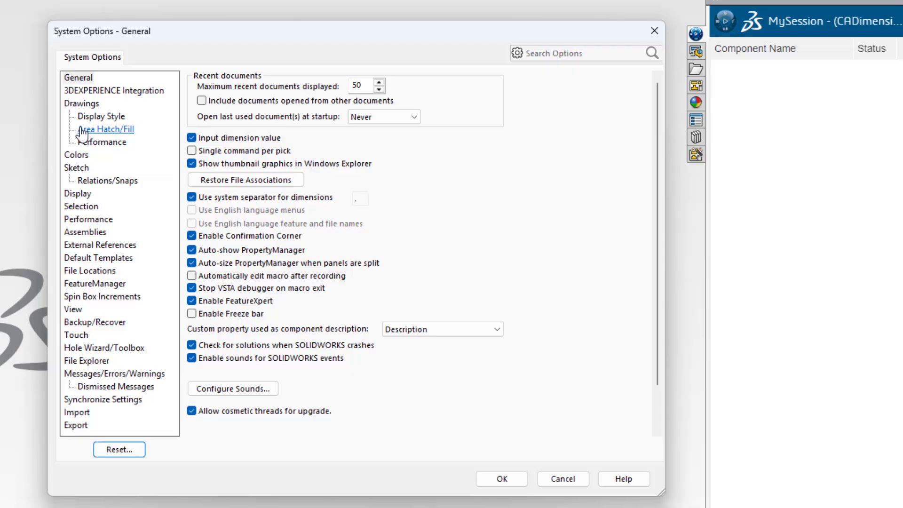
View the Default Templates page and browse for a drawing template, cancelling without changes
{"action": "left_click", "coordinate": [84, 259]}
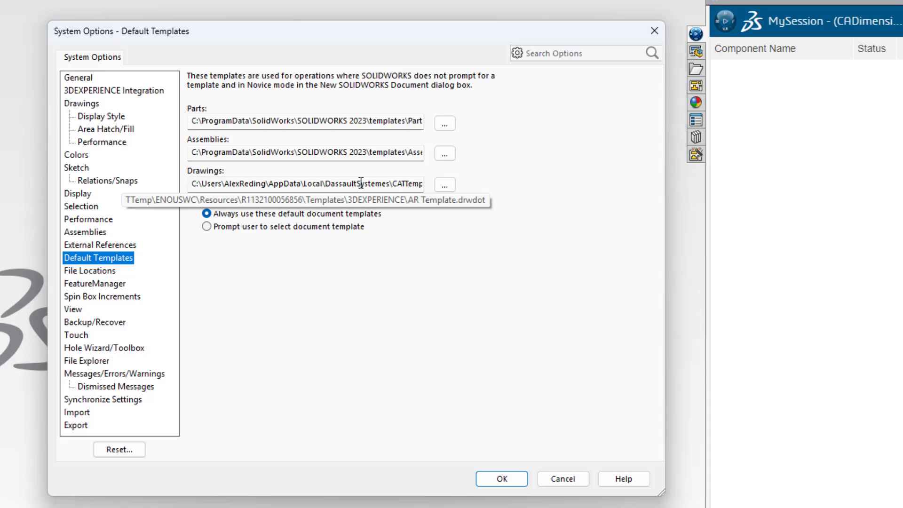
{"action": "left_click", "coordinate": [445, 186]}
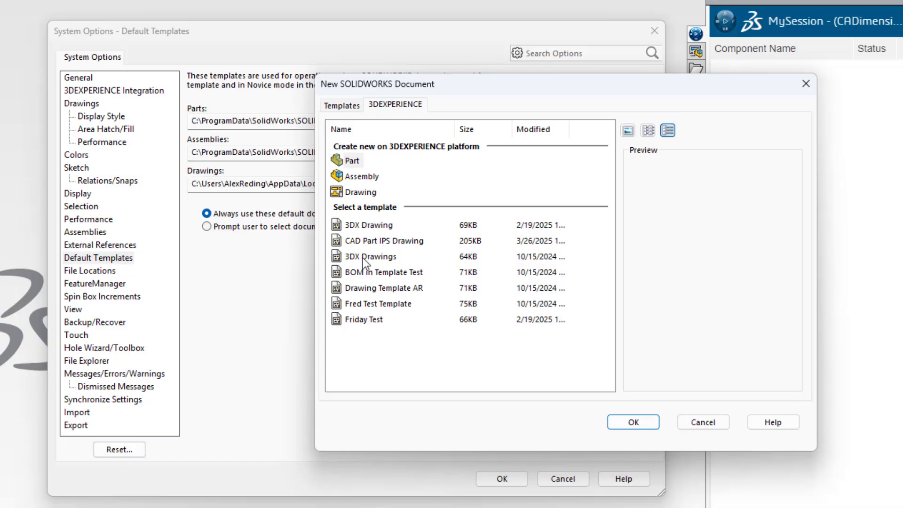
{"action": "left_click", "coordinate": [713, 422]}
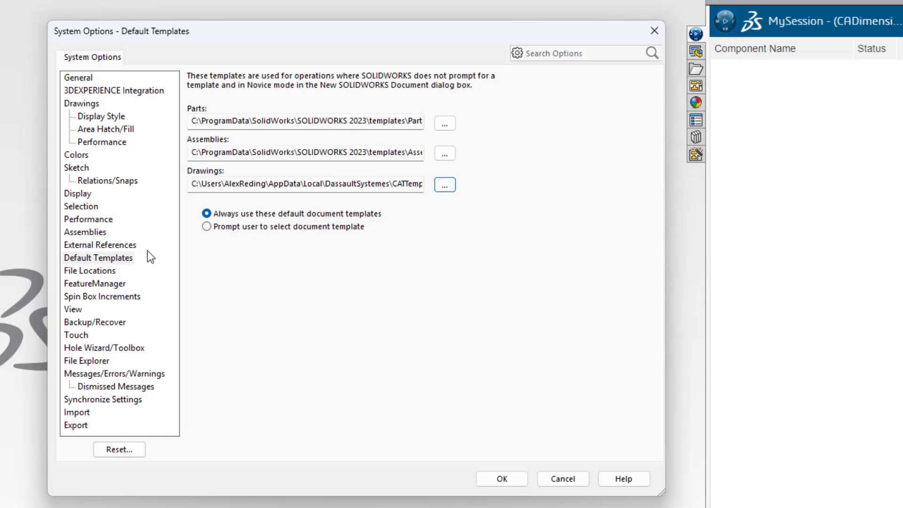
In File Locations, check the folders for BOM Templates and Family Table Templates
{"action": "left_click", "coordinate": [99, 275]}
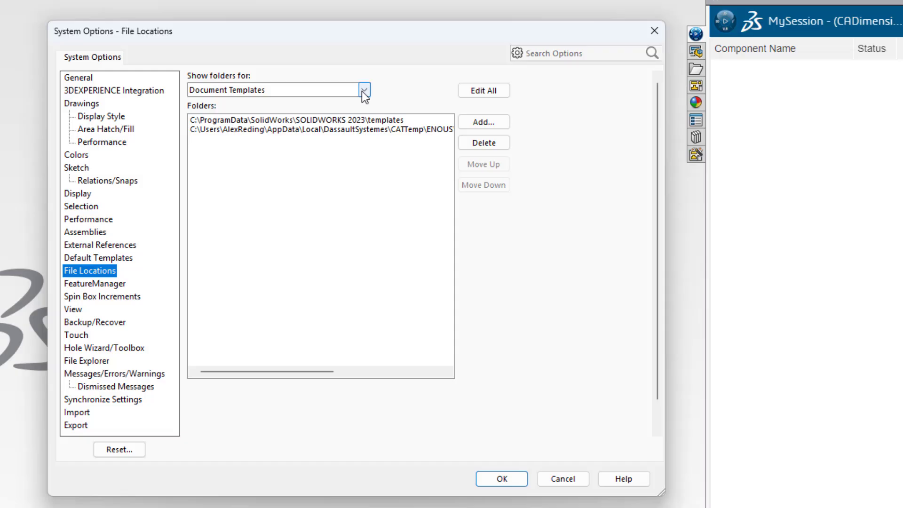
{"action": "left_click", "coordinate": [375, 122]}
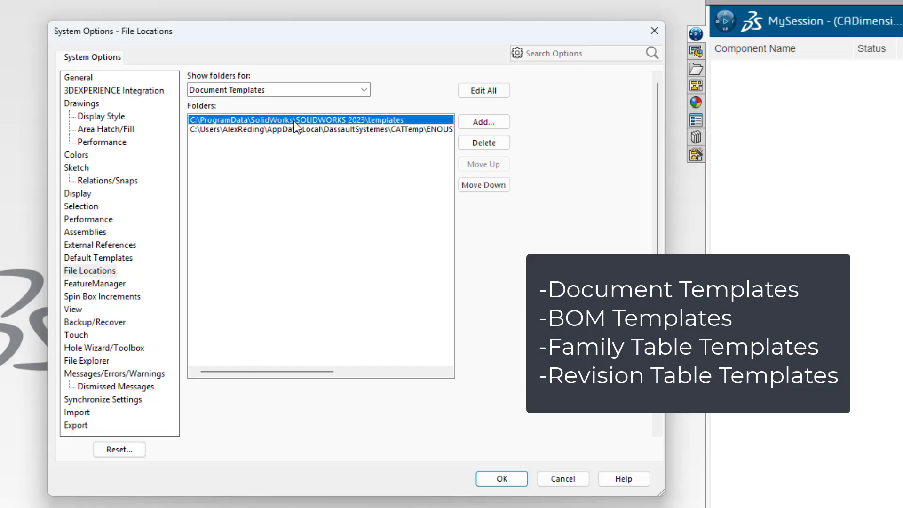
{"action": "left_click", "coordinate": [363, 90]}
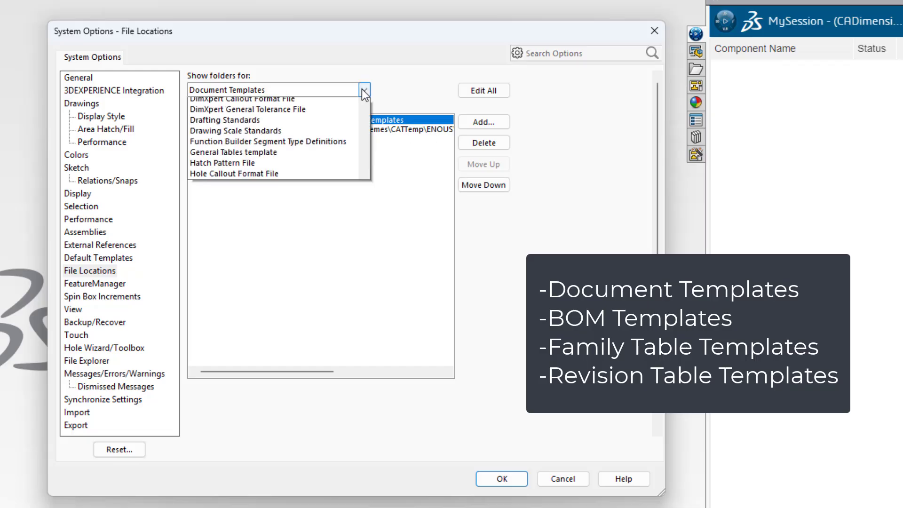
{"action": "left_click", "coordinate": [300, 160]}
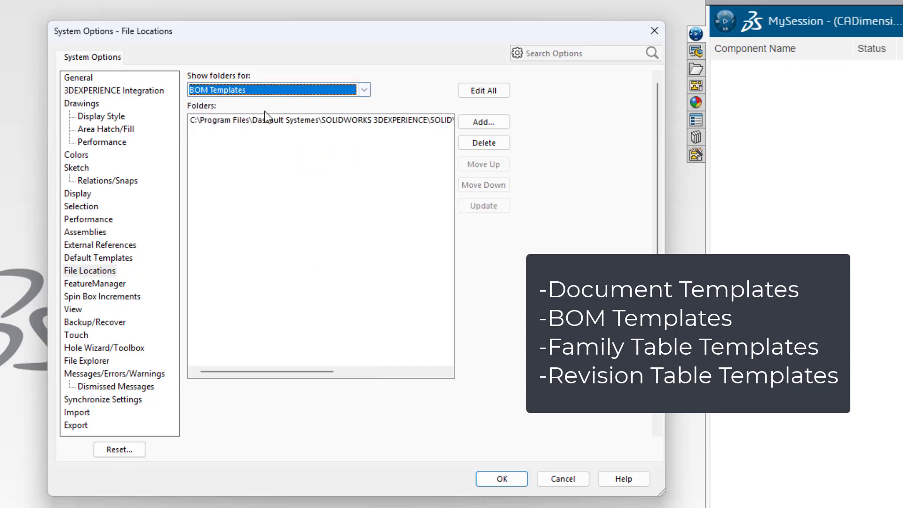
{"action": "left_click", "coordinate": [365, 90]}
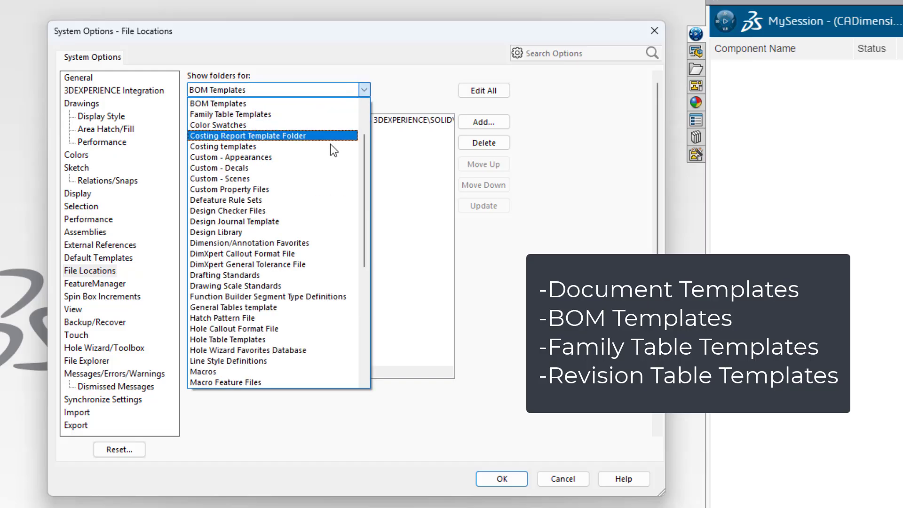
{"action": "left_click", "coordinate": [310, 114]}
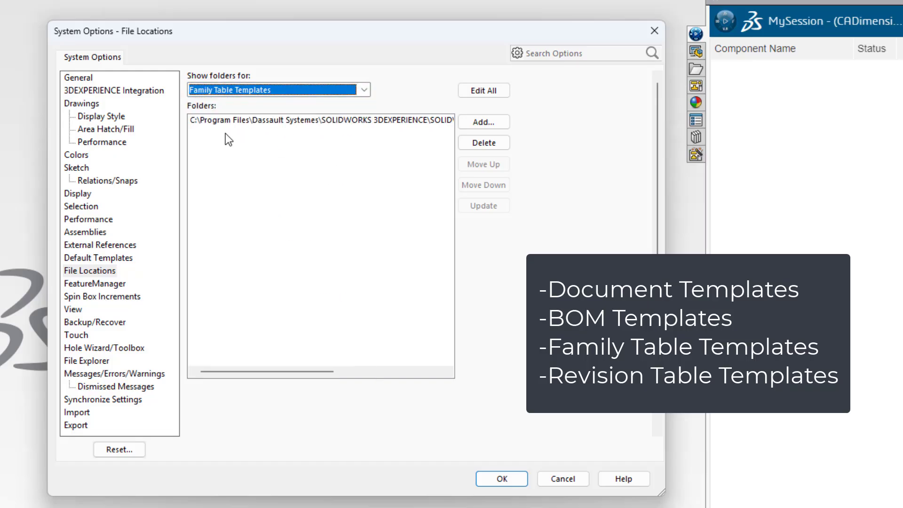
Check the Revision Table Templates folder, revisit Default Templates, and close the options with OK
{"action": "left_click", "coordinate": [364, 91]}
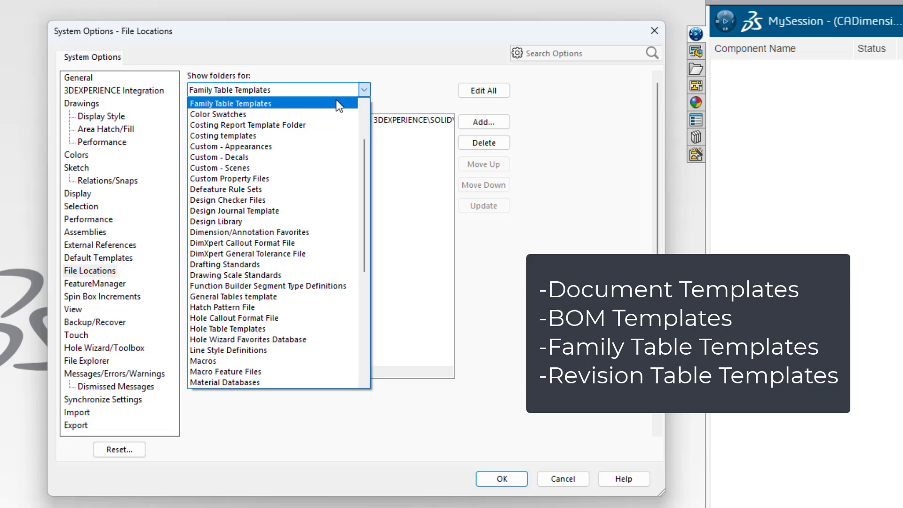
{"action": "scroll", "coordinate": [323, 210], "scroll_direction": "down", "scroll_amount": 1}
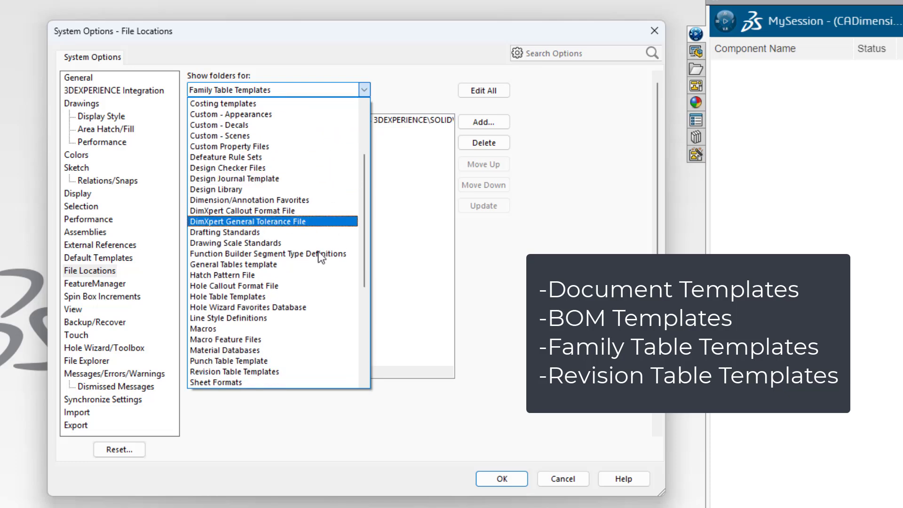
{"action": "left_click", "coordinate": [312, 371]}
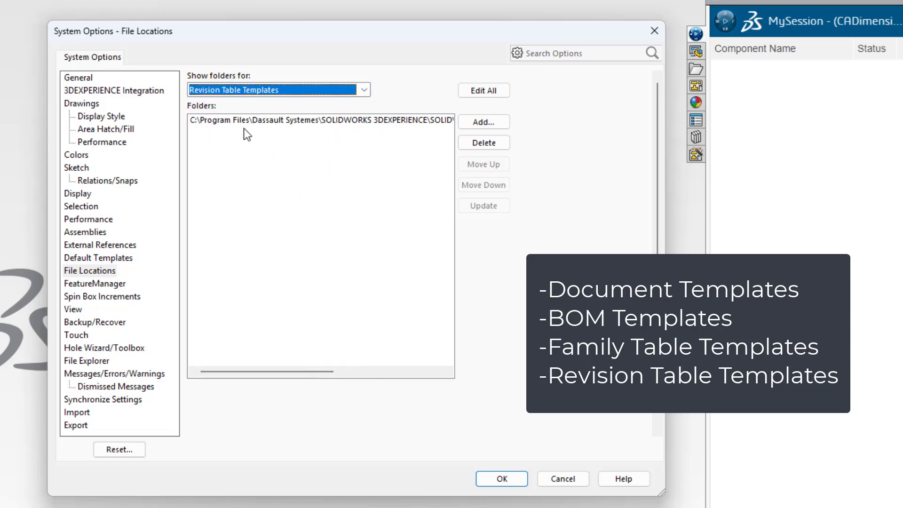
{"action": "left_click", "coordinate": [342, 120]}
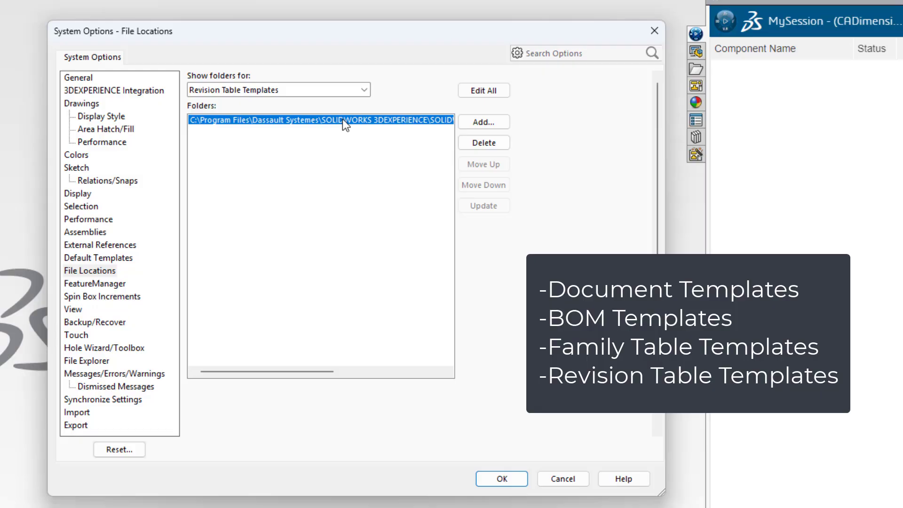
{"action": "left_click_drag", "start_coordinate": [308, 372], "coordinate": [275, 348]}
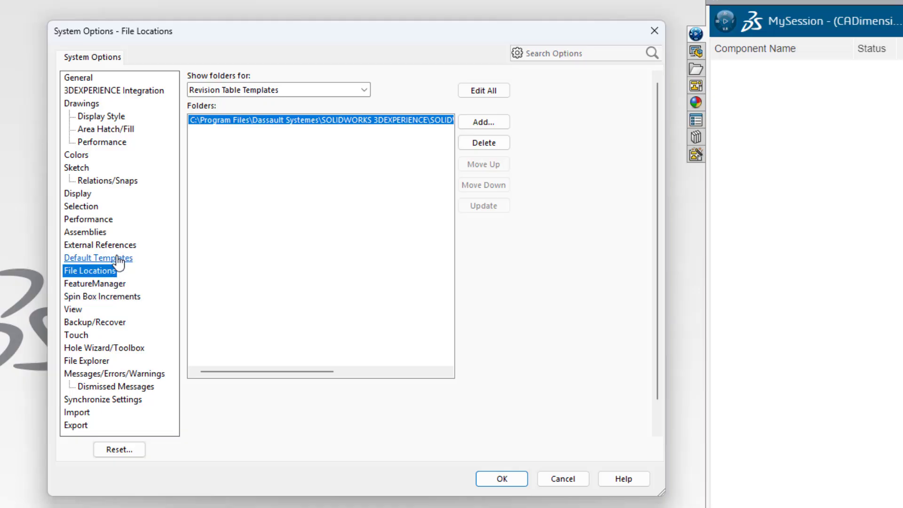
{"action": "left_click", "coordinate": [117, 258]}
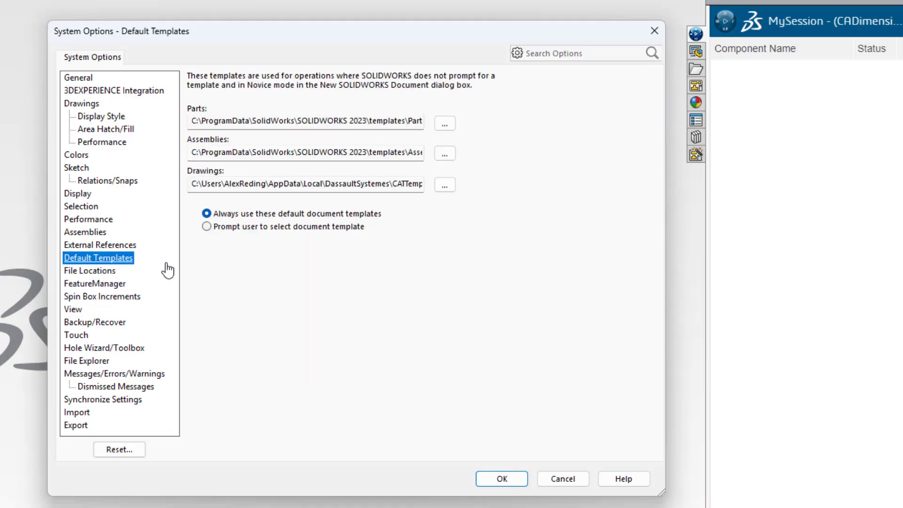
{"action": "left_click", "coordinate": [511, 481]}
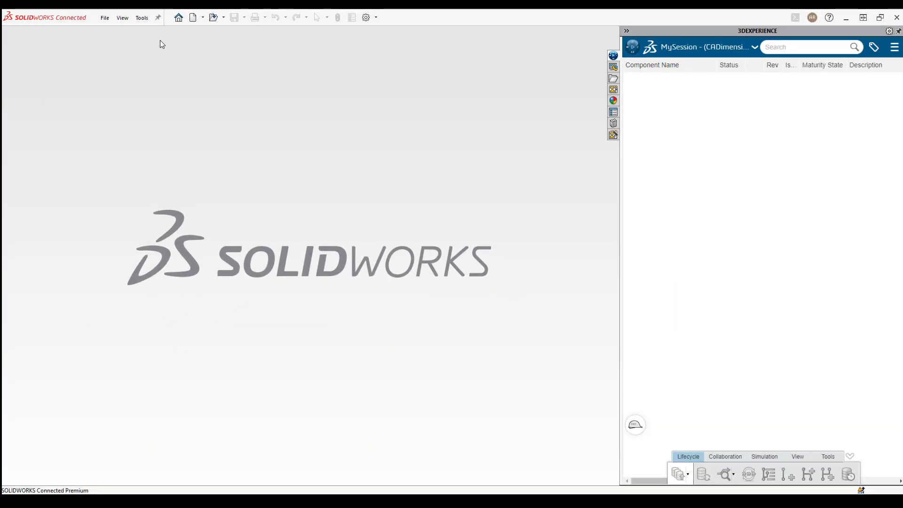
Open the recent 3718-002 bracket part and orbit it to a near-front view
{"action": "left_click", "coordinate": [104, 19]}
{"action": "left_click", "coordinate": [132, 76]}
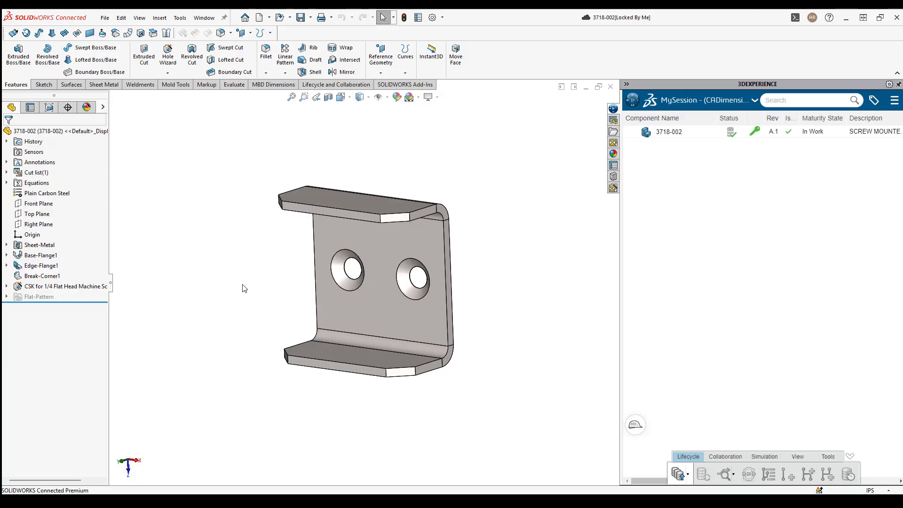
{"action": "middle_click_drag", "start_coordinate": [244, 289], "coordinate": [251, 305]}
{"action": "key", "text": "Escape"}
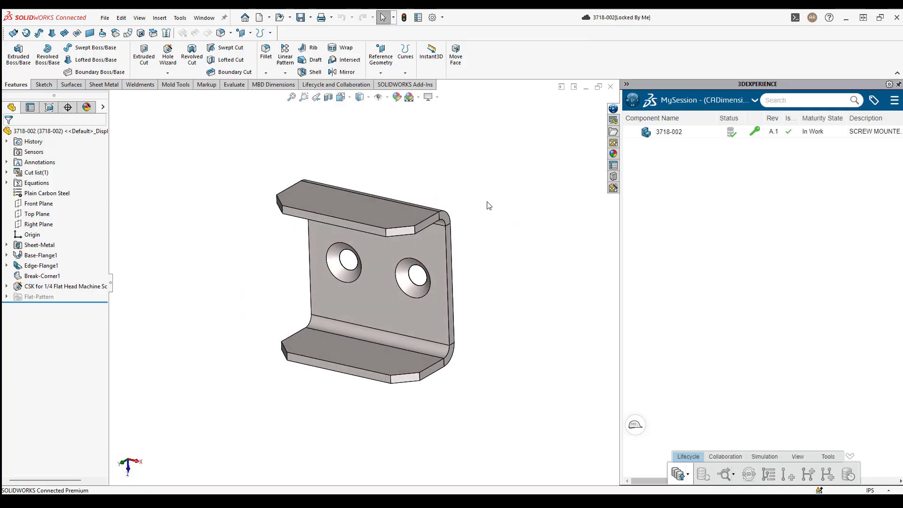
{"action": "left_click", "coordinate": [105, 19]}
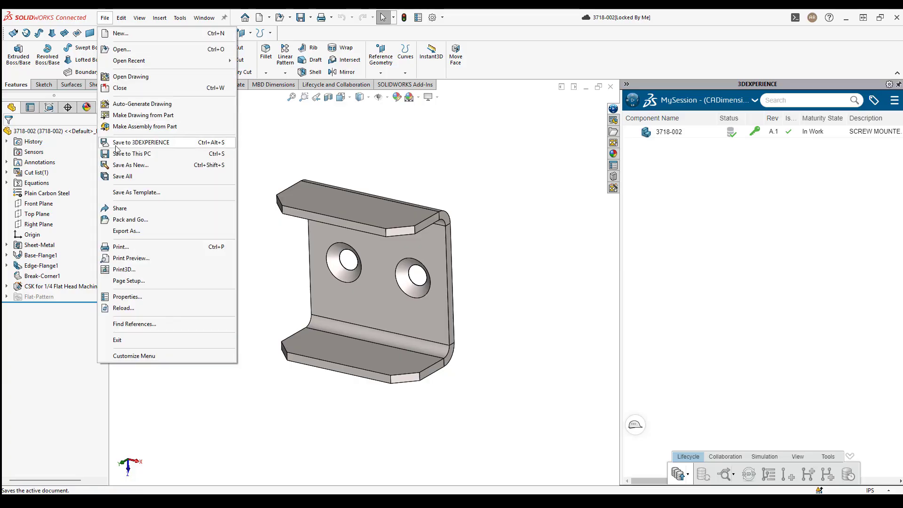
{"action": "left_click", "coordinate": [518, 153]}
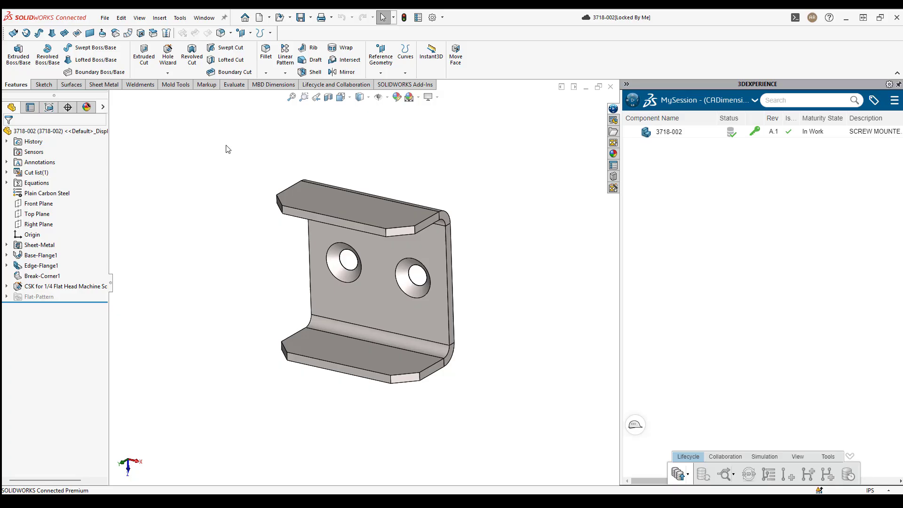
Start Auto-Generate drawings from the 3718-002 part's shortcut menu with Part4 selected
{"action": "right_click", "coordinate": [42, 133]}
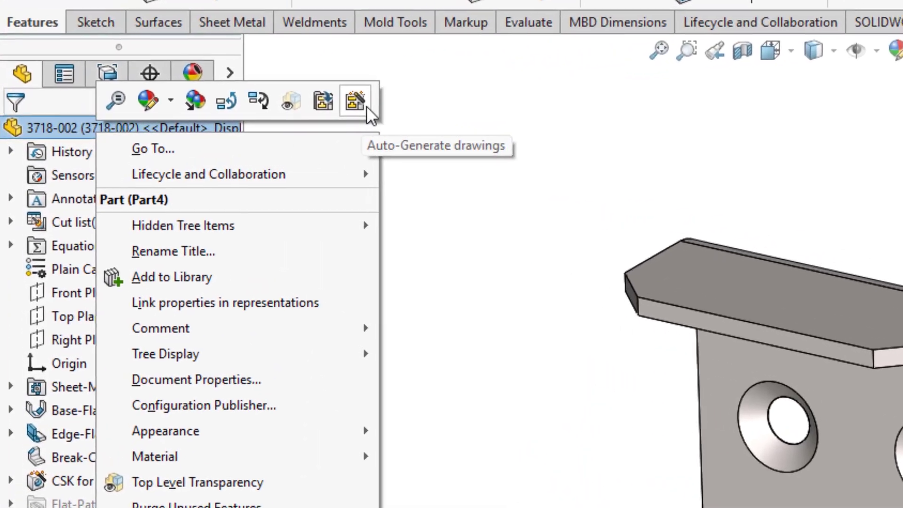
{"action": "left_click", "coordinate": [397, 104]}
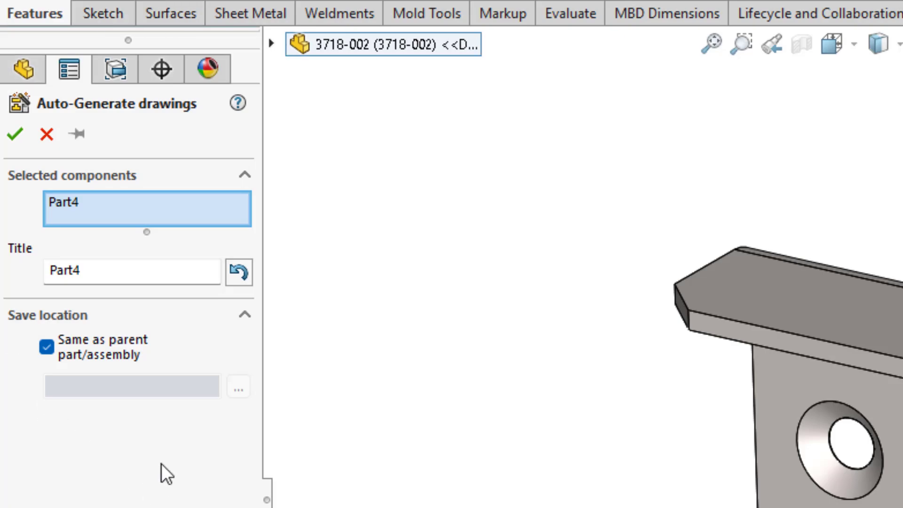
{"action": "left_click", "coordinate": [75, 207]}
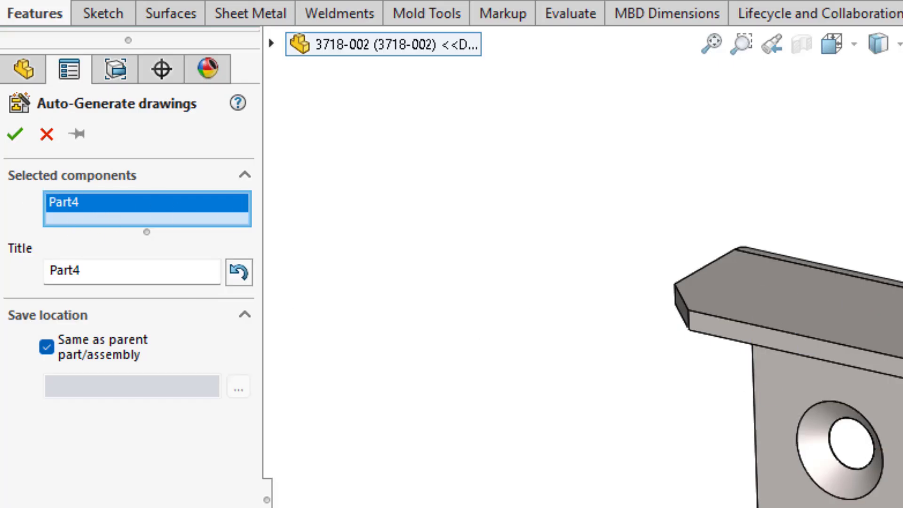
{"action": "left_click", "coordinate": [113, 273]}
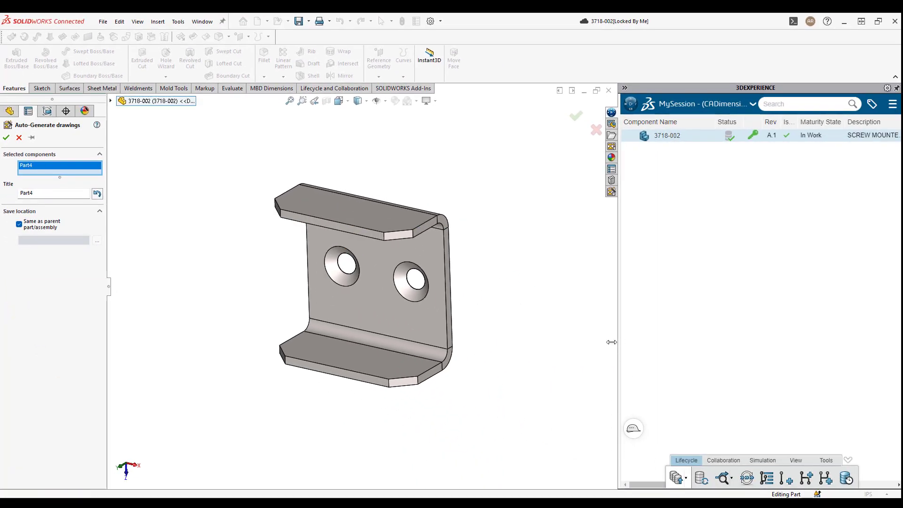
Replace the Part4 title with 3718-002, keeping Same as parent part/assembly enabled
{"action": "left_click_drag", "start_coordinate": [619, 341], "coordinate": [478, 344]}
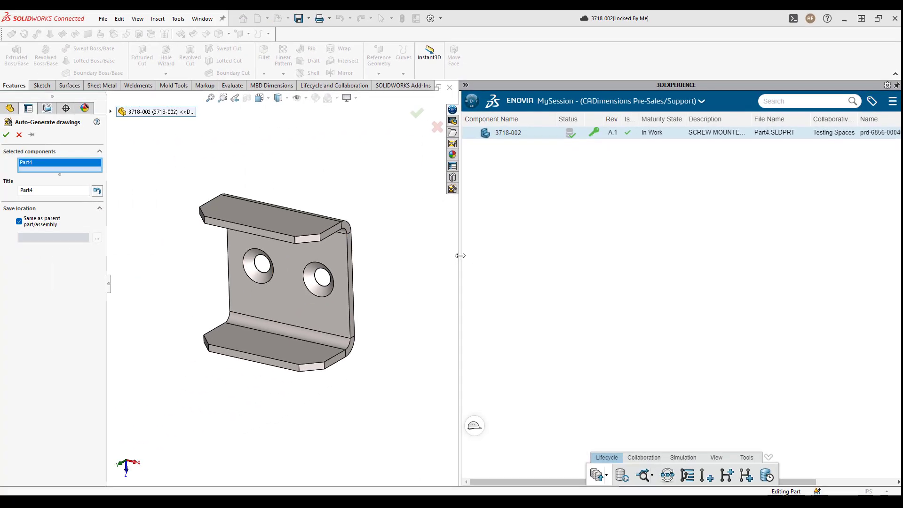
{"action": "left_click_drag", "start_coordinate": [460, 255], "coordinate": [642, 255]}
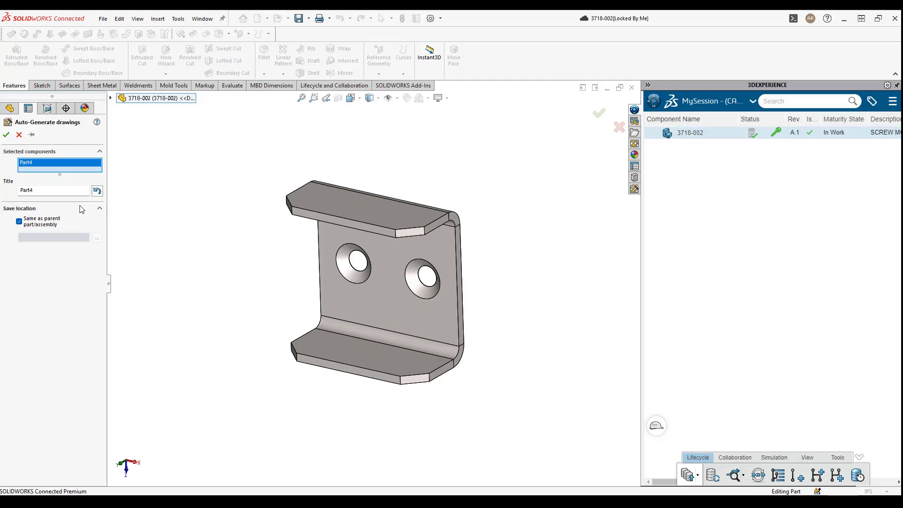
{"action": "double_click", "coordinate": [47, 191]}
{"action": "type", "text": "3718-002"}
{"action": "left_click", "coordinate": [19, 222]}
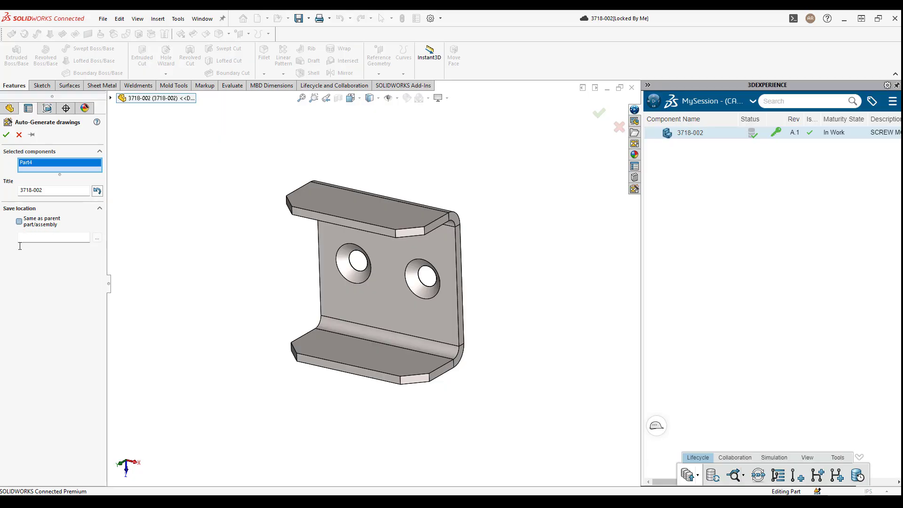
{"action": "left_click", "coordinate": [19, 221]}
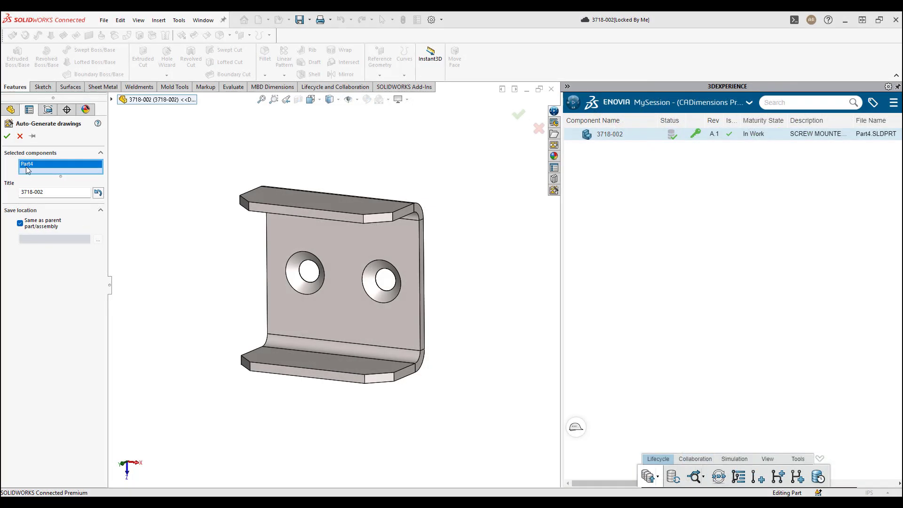
Confirm the auto-generate settings and select the completed 3718-002 task
{"action": "left_click", "coordinate": [7, 137]}
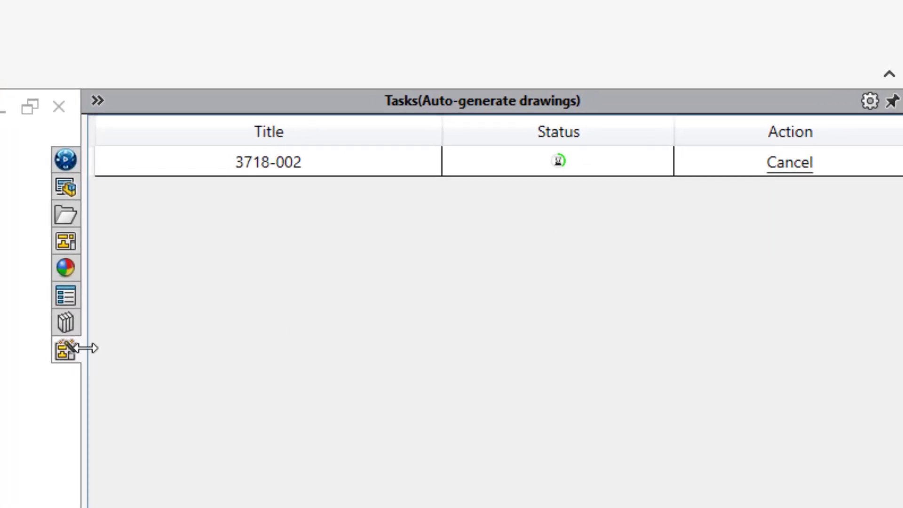
{"action": "left_click", "coordinate": [326, 160]}
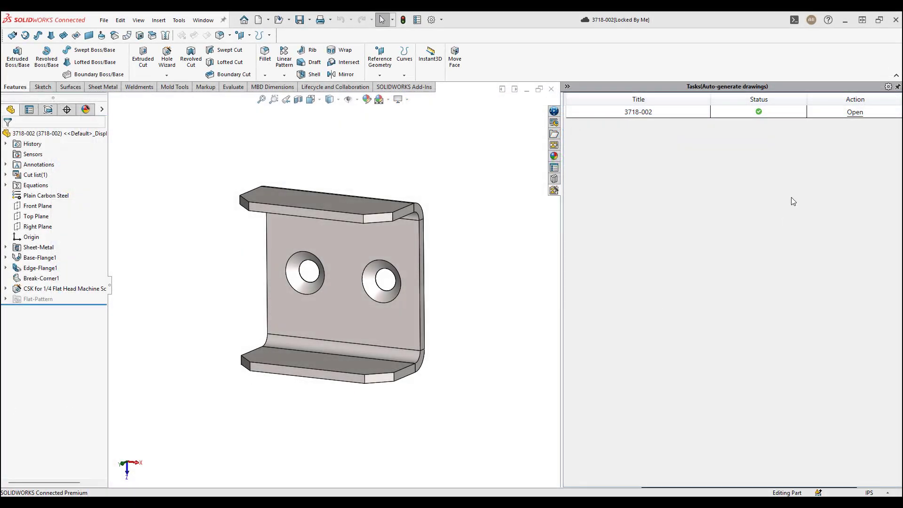
Open the 3718-002 drawing and rearrange its views and hole callout on the sheet
{"action": "left_click", "coordinate": [857, 114]}
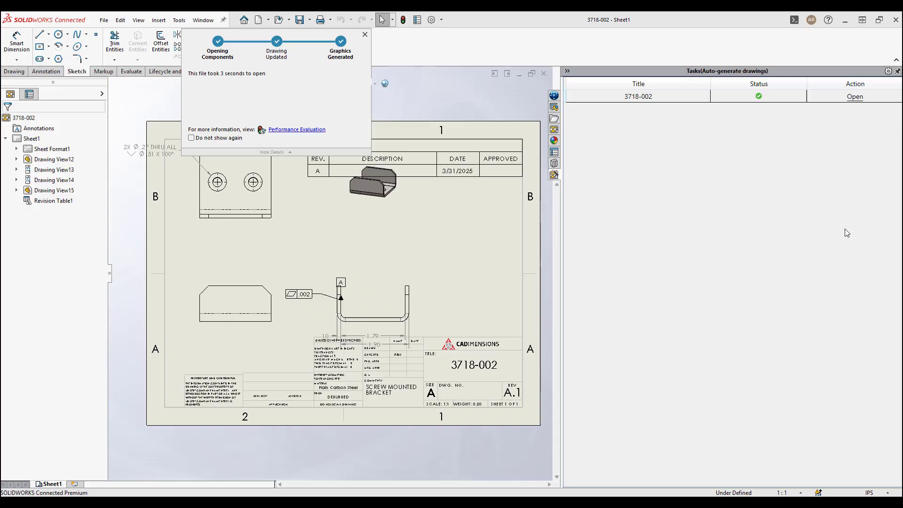
{"action": "left_click_drag", "start_coordinate": [563, 250], "coordinate": [707, 247]}
{"action": "left_click_drag", "start_coordinate": [468, 203], "coordinate": [579, 240]}
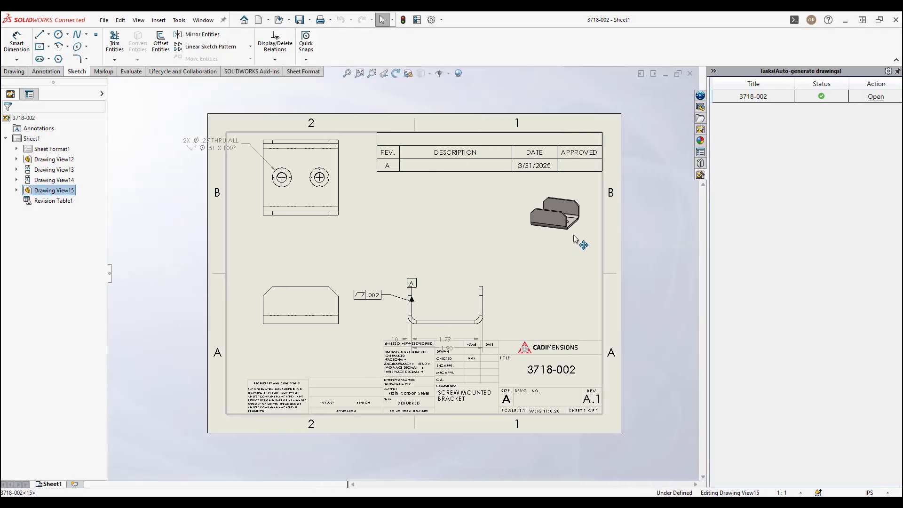
{"action": "left_click_drag", "start_coordinate": [489, 301], "coordinate": [484, 250]}
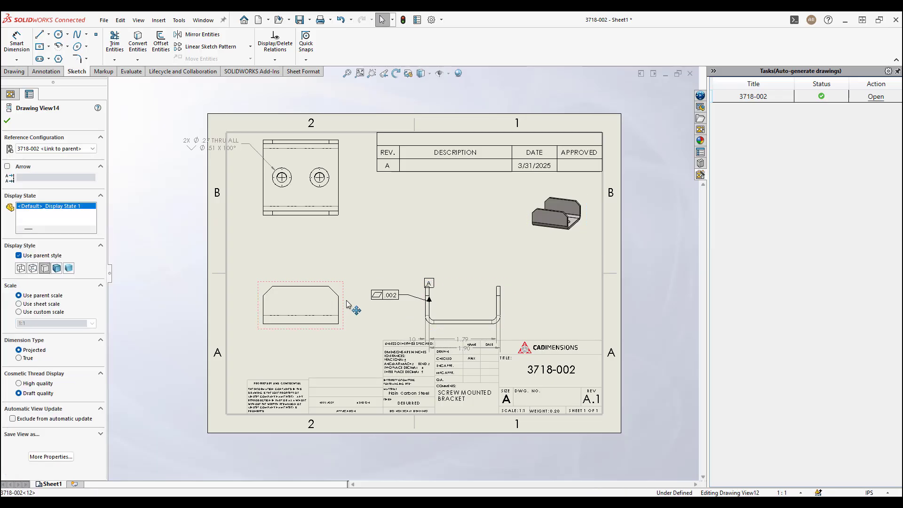
{"action": "mouse_move", "coordinate": [352, 303]}
{"action": "left_mouse_down"}
{"action": "mouse_move", "coordinate": [372, 281]}
{"action": "mouse_move", "coordinate": [348, 280]}
{"action": "left_mouse_up"}
{"action": "left_click_drag", "start_coordinate": [346, 222], "coordinate": [346, 233]}
{"action": "left_click_drag", "start_coordinate": [234, 161], "coordinate": [399, 218]}
{"action": "left_click", "coordinate": [619, 272]}
Zoom to fit the whole sheet and show the 3DEXPERIENCE session contents
{"action": "scroll", "coordinate": [599, 393], "scroll_direction": "down", "scroll_amount": 4}
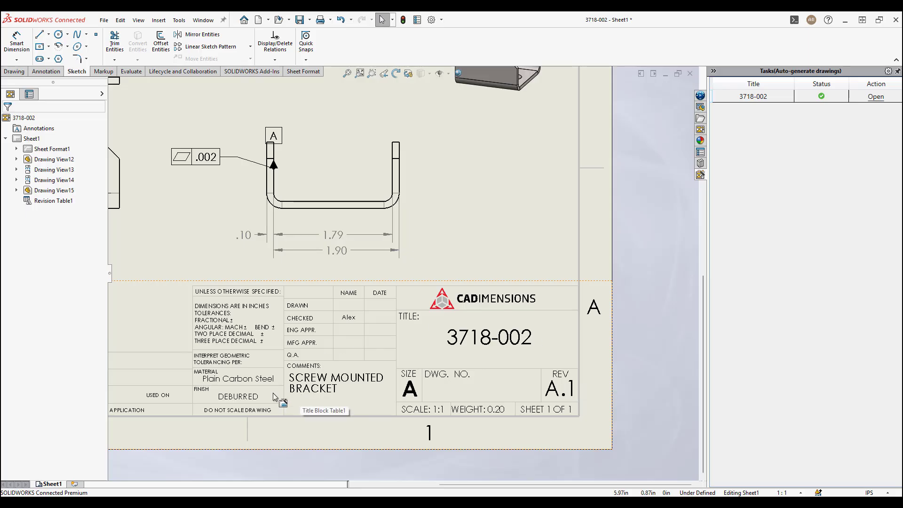
{"action": "scroll", "coordinate": [235, 390], "scroll_direction": "up", "scroll_amount": 2}
{"action": "scroll", "coordinate": [235, 390], "scroll_direction": "up", "scroll_amount": 2}
{"action": "key", "text": "f"}
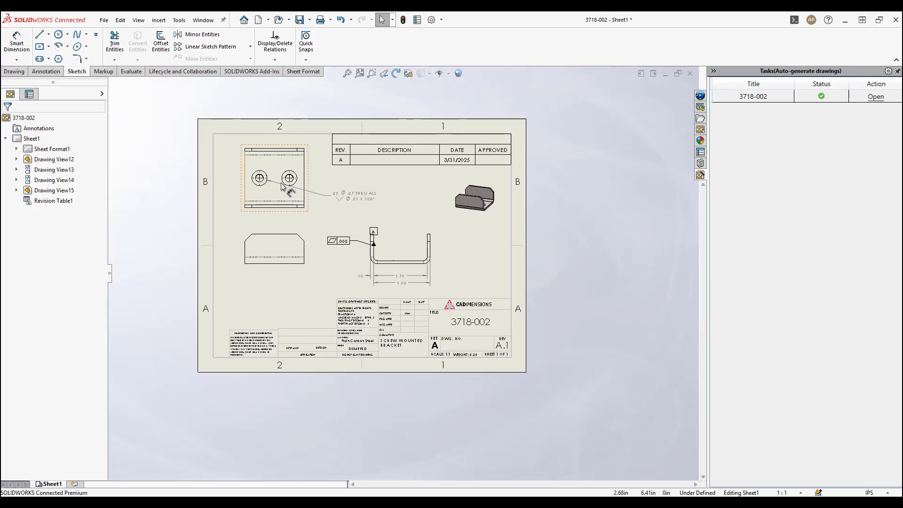
{"action": "scroll", "coordinate": [366, 235], "scroll_direction": "down", "scroll_amount": 1}
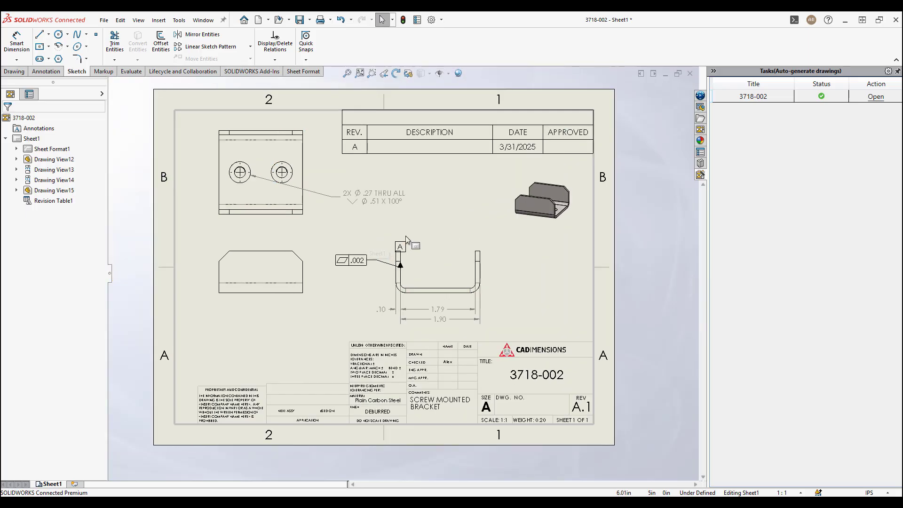
{"action": "left_click", "coordinate": [701, 96]}
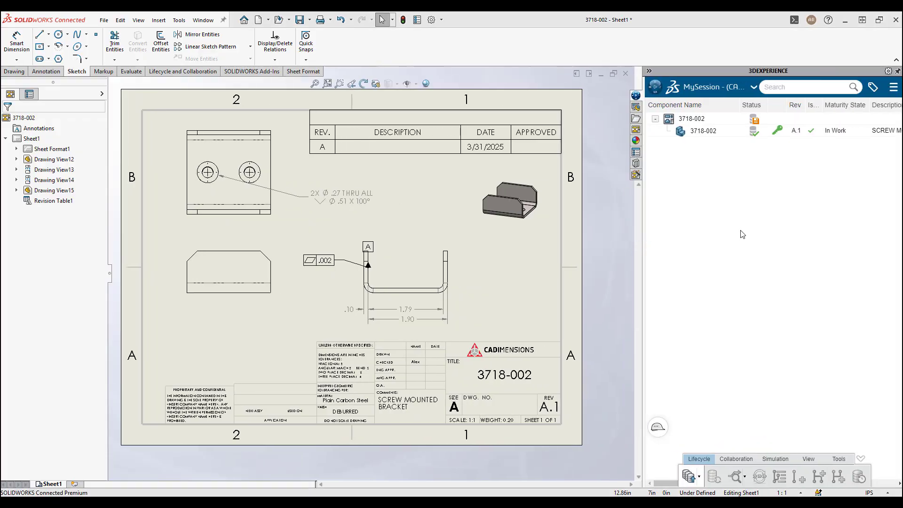
Save the 3718-002 drawing to 3DEXPERIENCE from the MySession panel
{"action": "right_click", "coordinate": [702, 119]}
{"action": "left_click", "coordinate": [739, 148]}
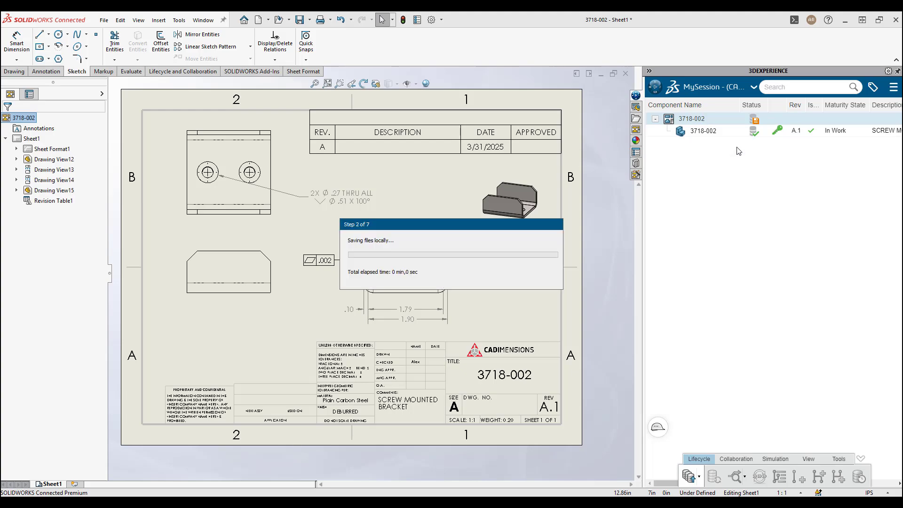